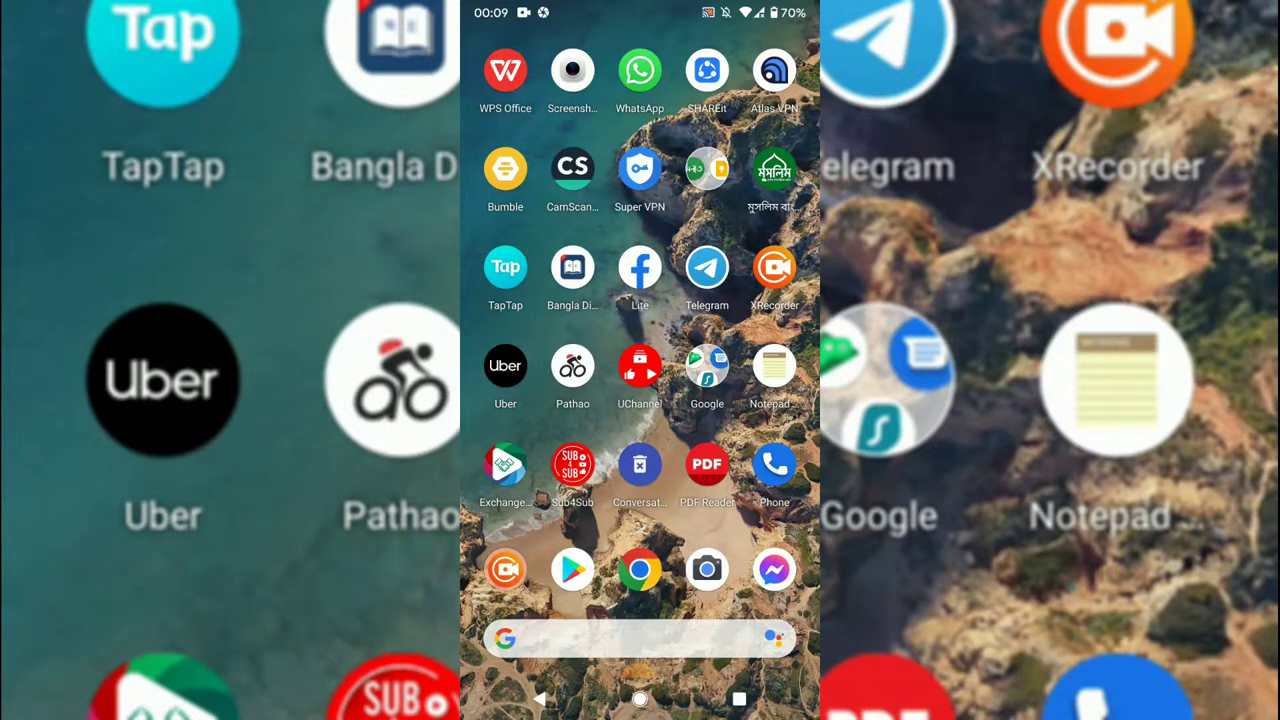
# - Launch Messenger and switch to the People tab once the chat list fails to load
pyautogui.click(774, 569)
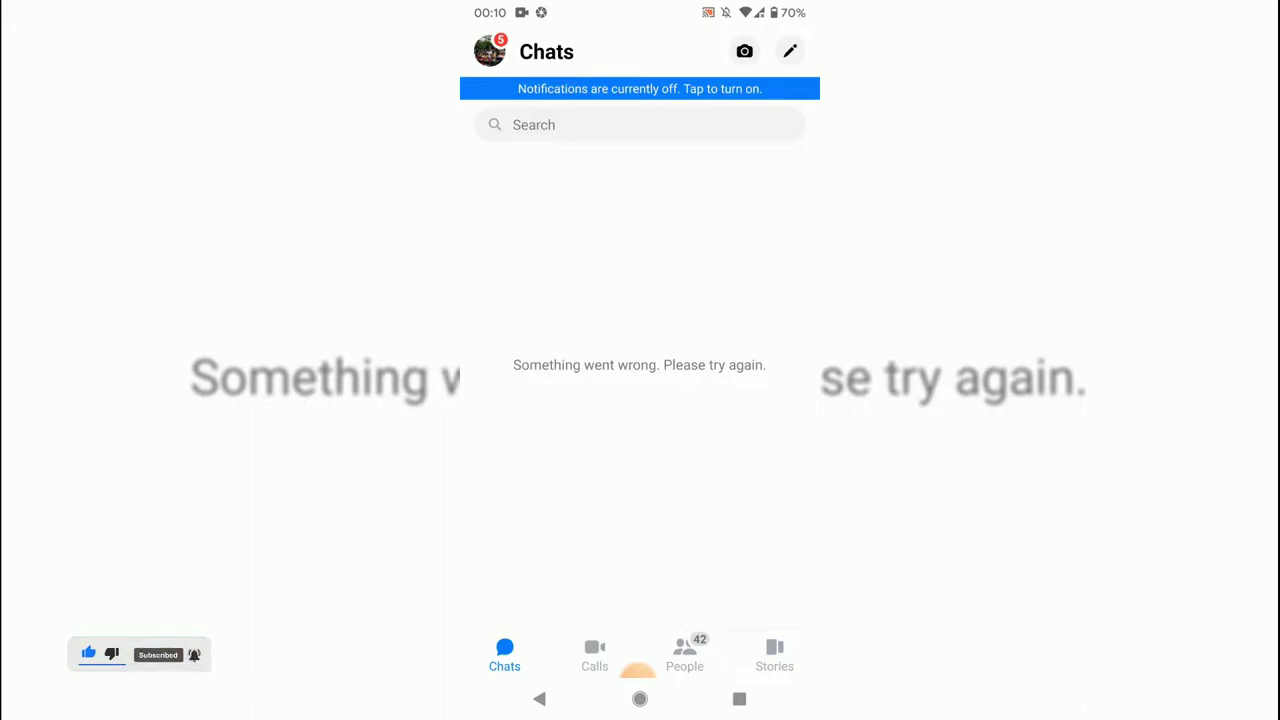
pyautogui.click(684, 655)
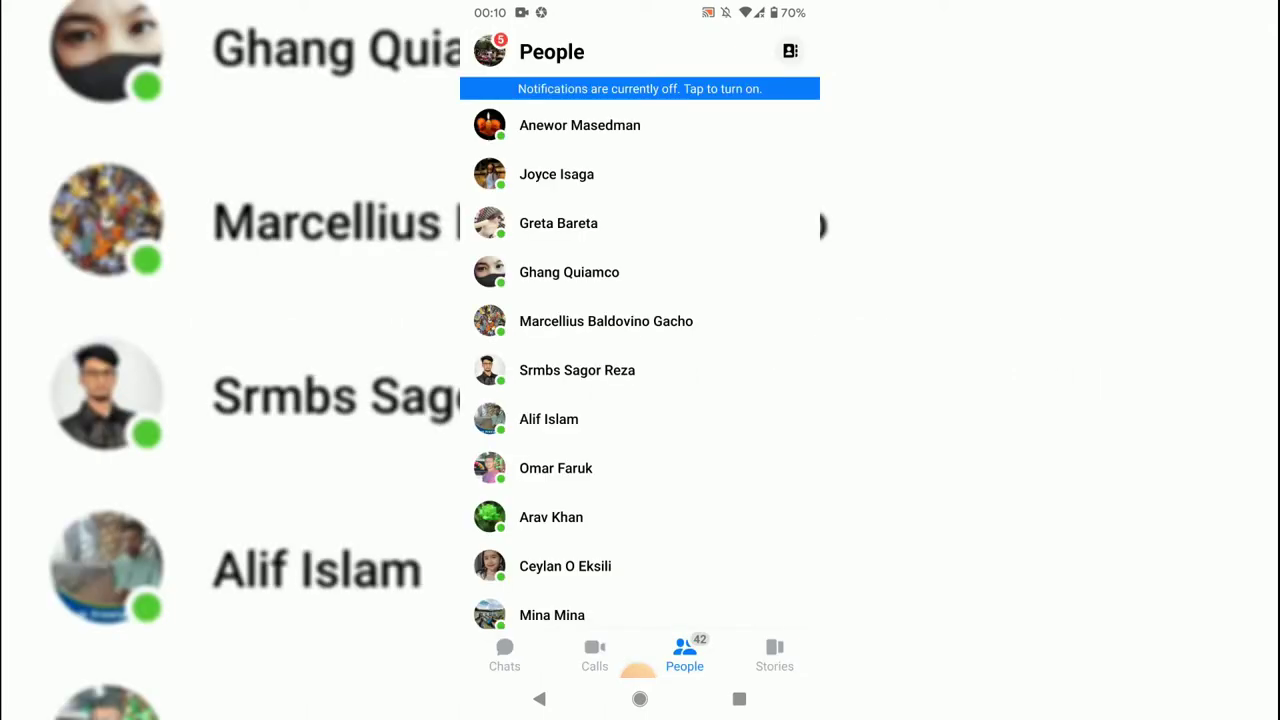
# - Return home and open Messenger's App info from its icon's long-press menu
pyautogui.click(640, 698)
pyautogui.click(774, 570)
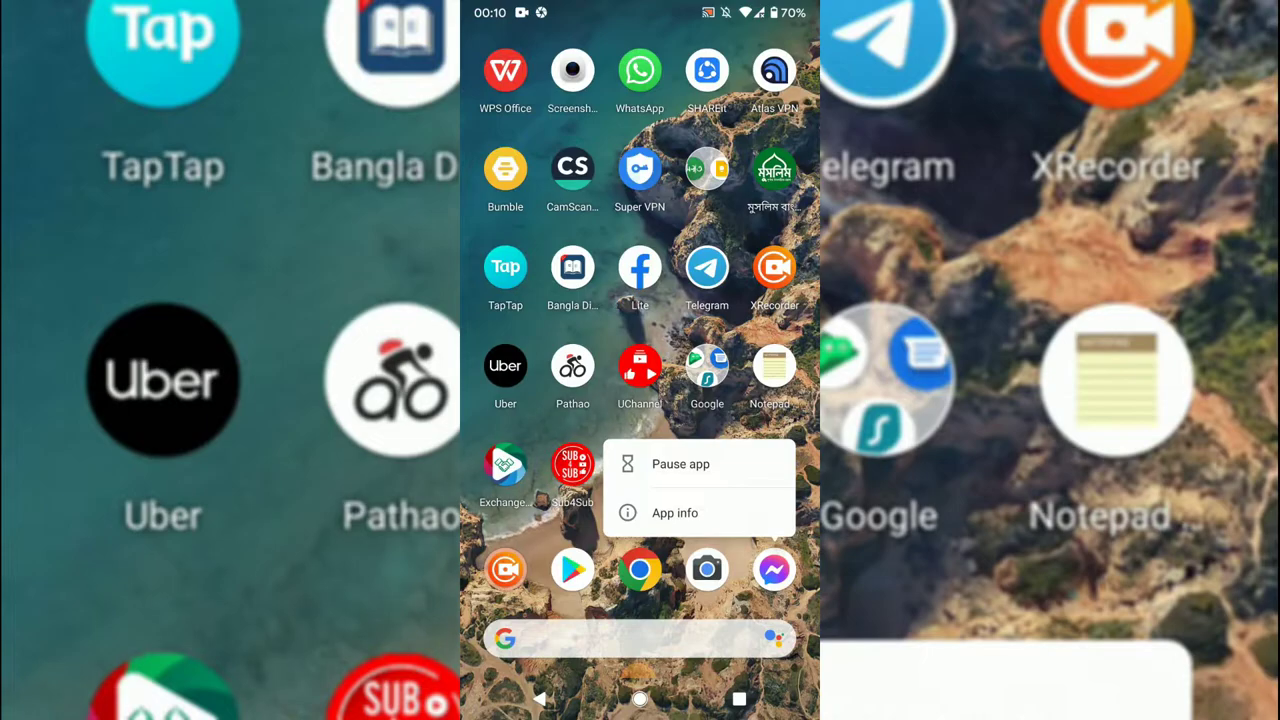
pyautogui.click(675, 512)
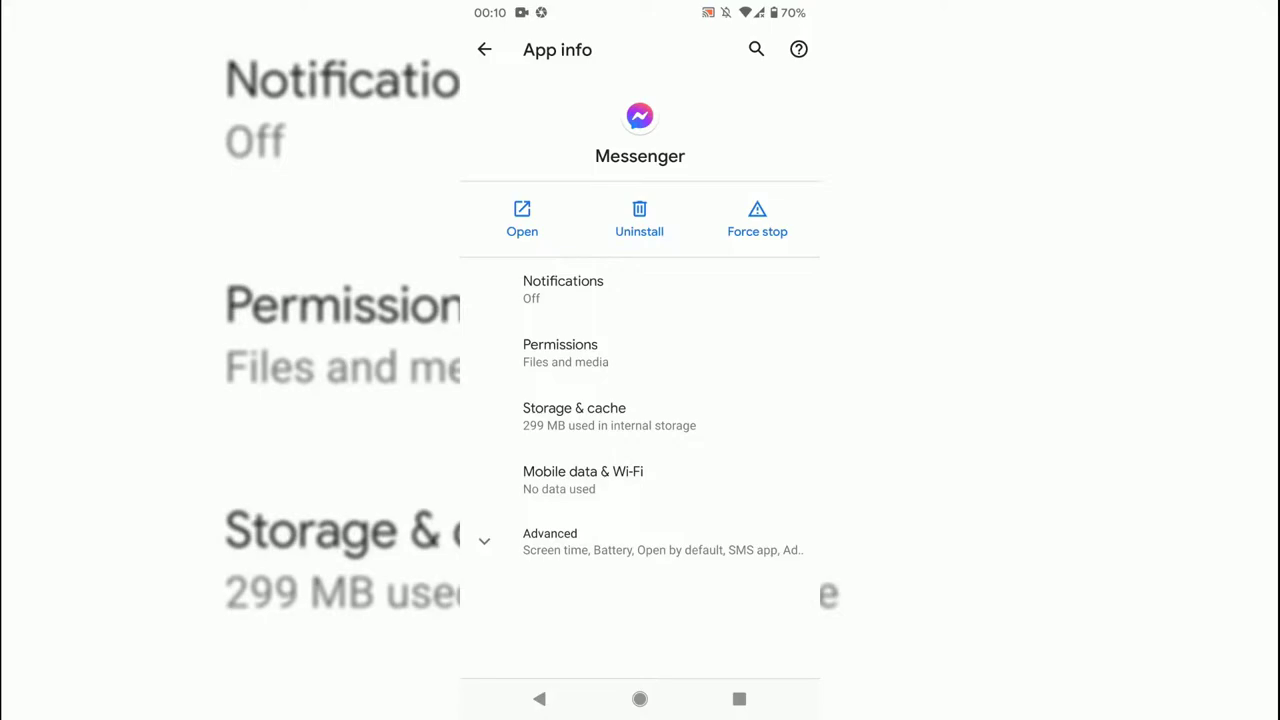
pyautogui.click(583, 480)
# - Clear Messenger's 3.99 MB cache under Advanced > Storage & cache
pyautogui.click(550, 540)
pyautogui.scroll(-3, 640, 400)
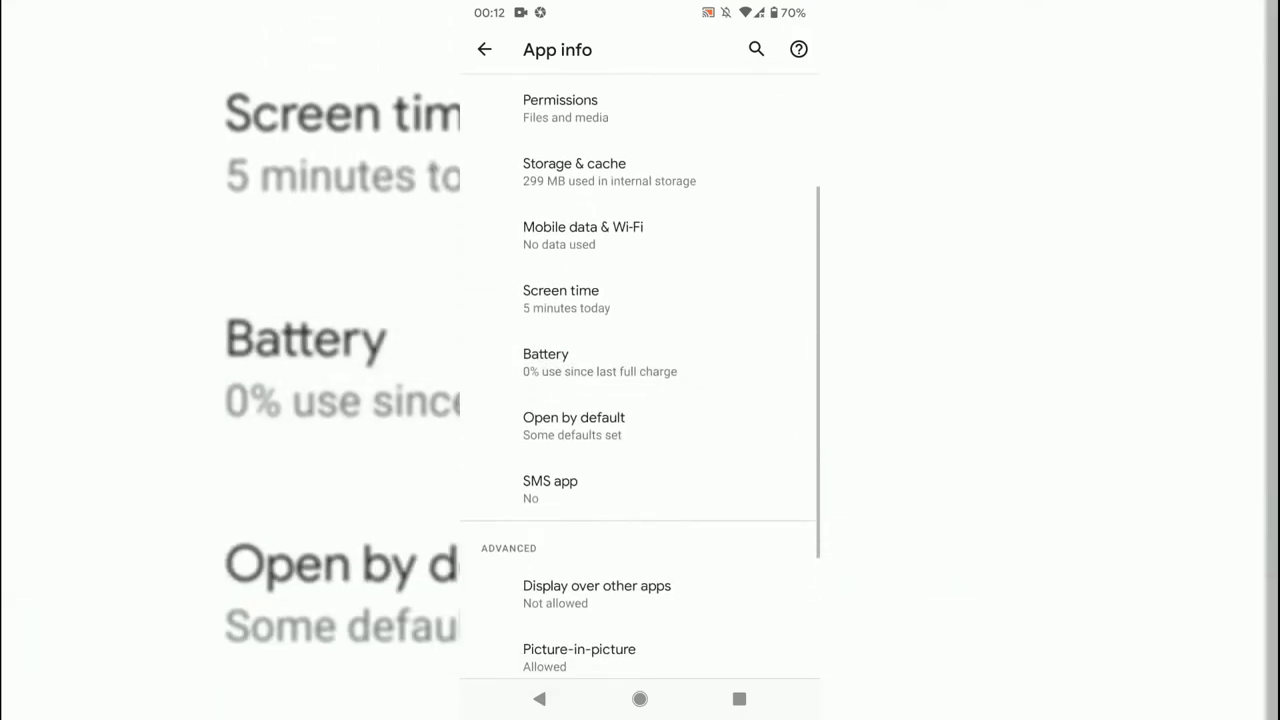
pyautogui.scroll(3, 640, 400)
pyautogui.click(575, 357)
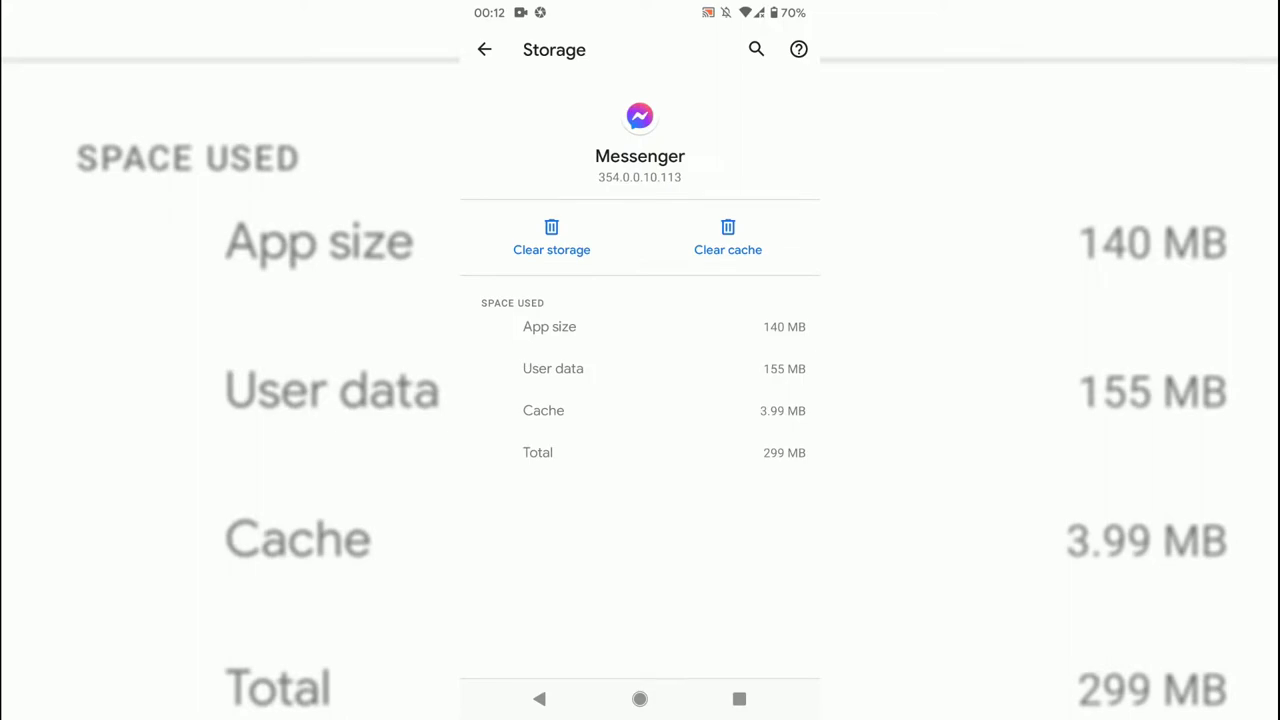
pyautogui.click(728, 238)
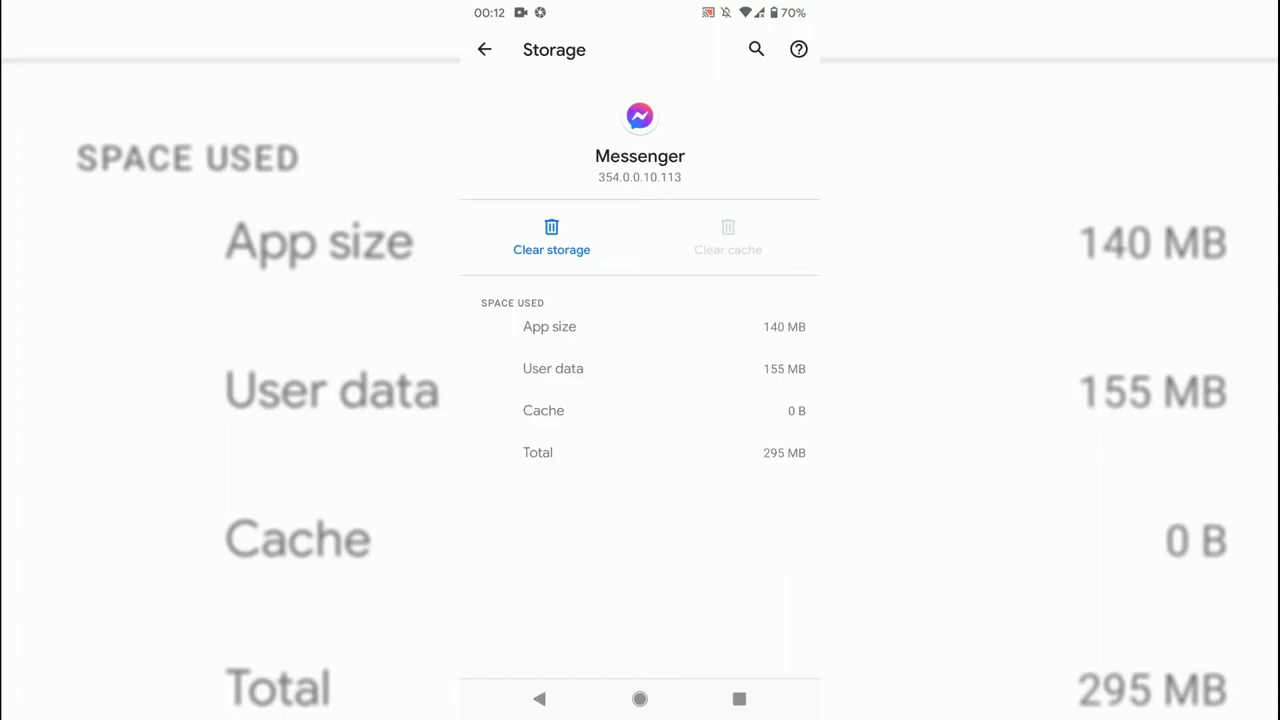
# - Go back to Messenger's App info and open its permission list
pyautogui.click(484, 49)
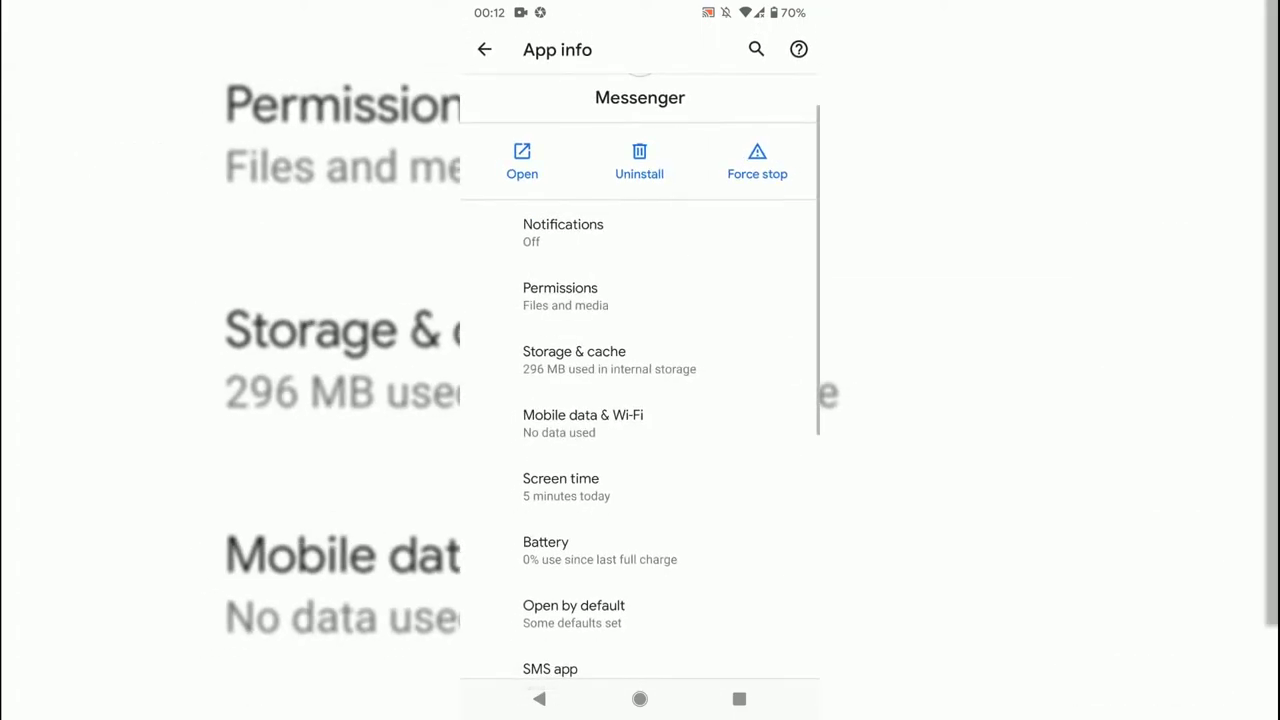
pyautogui.scroll(-1, 640, 420)
pyautogui.click(565, 229)
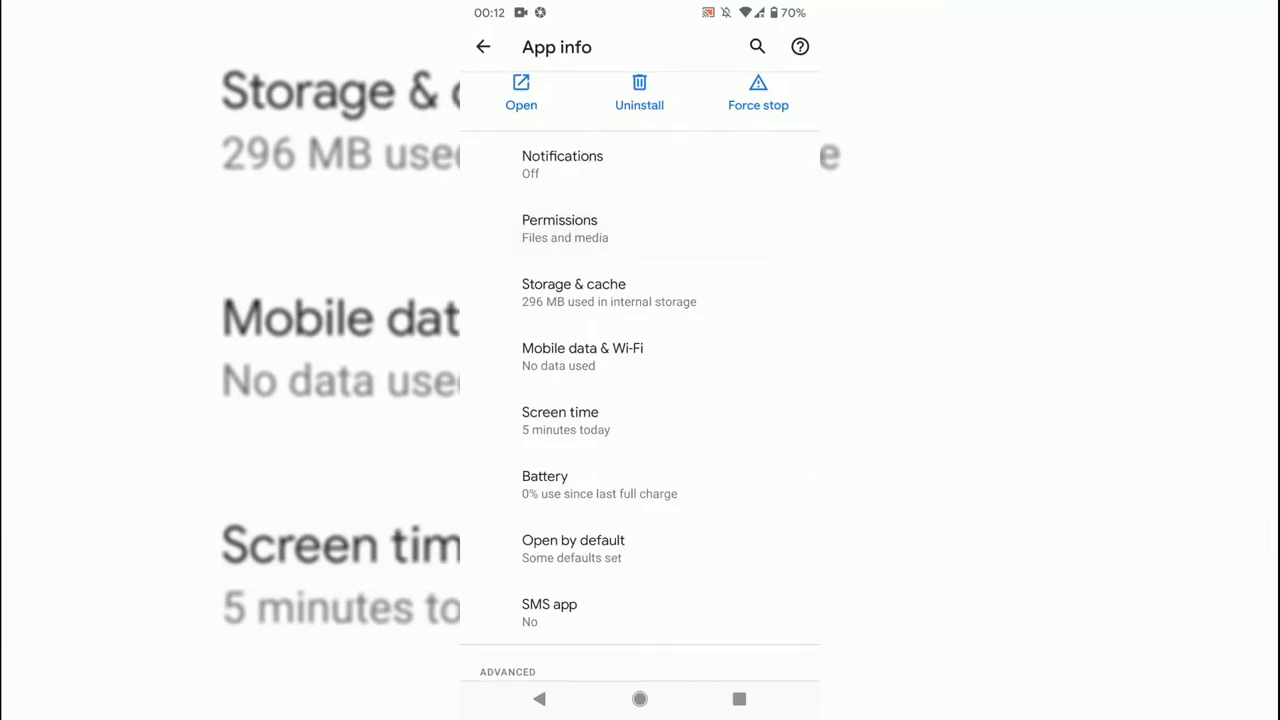
pyautogui.scroll(-2, 640, 420)
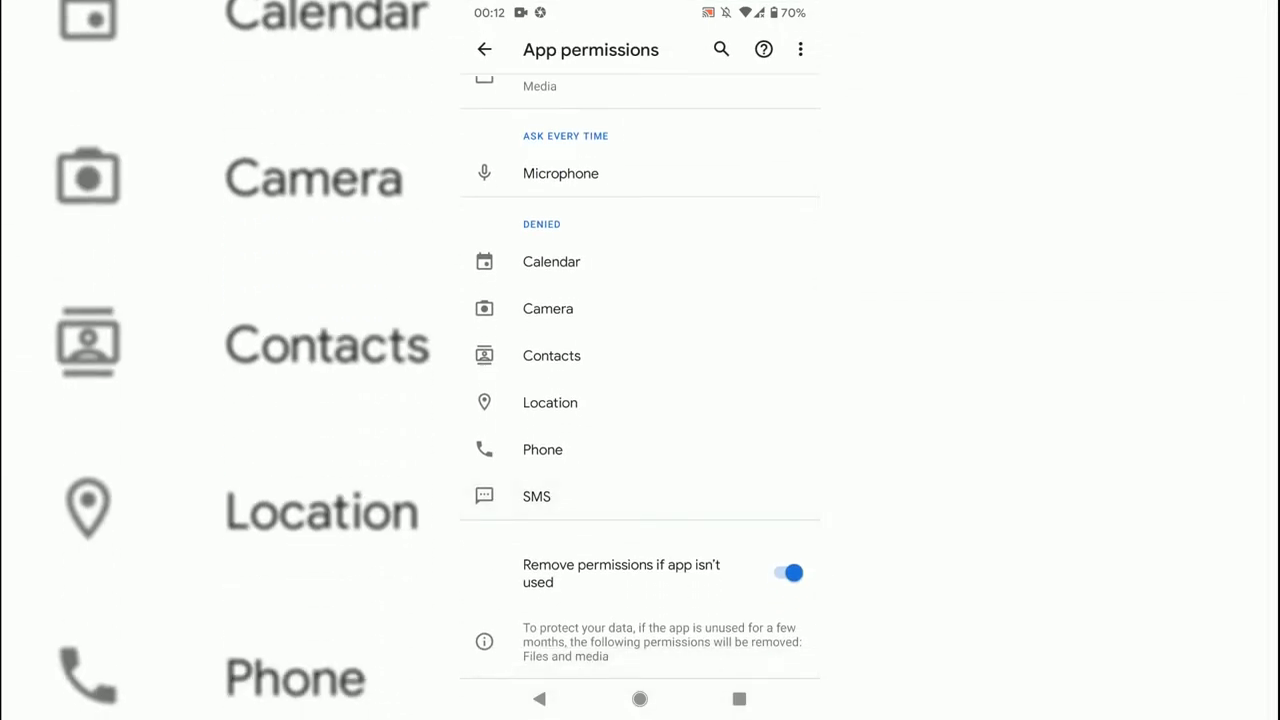
pyautogui.scroll(2, 640, 420)
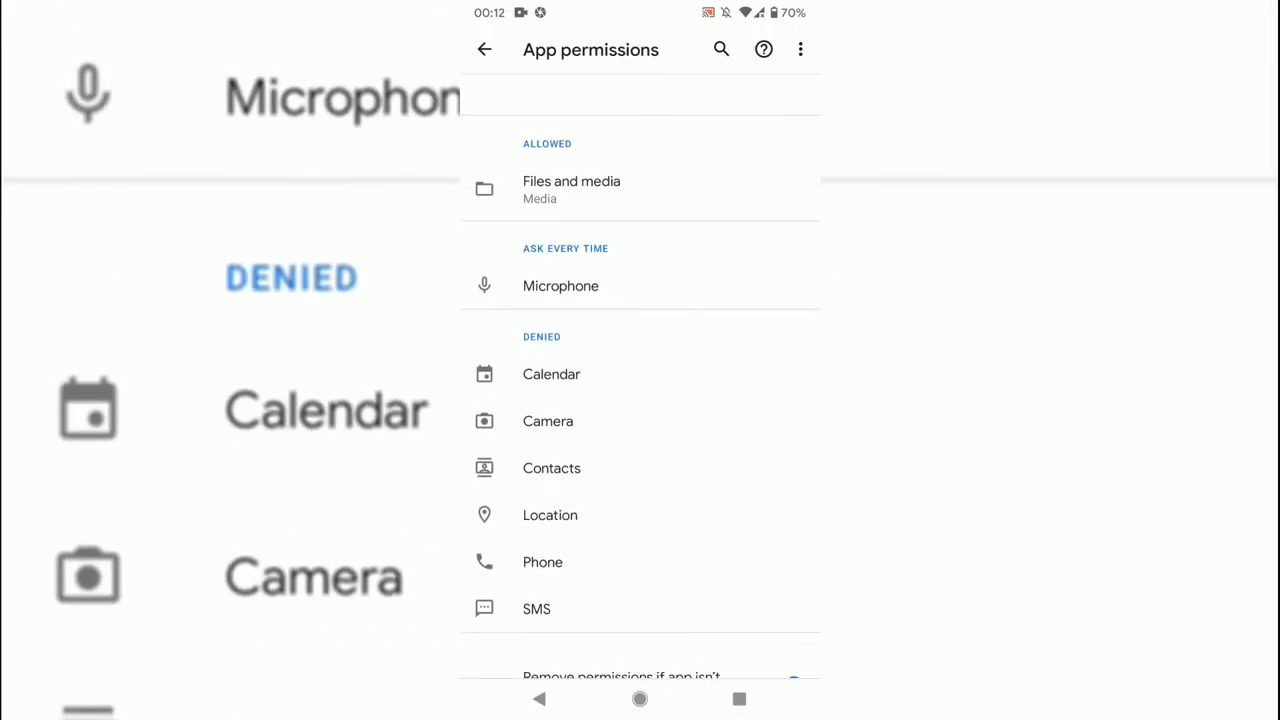
pyautogui.scroll(1, 640, 400)
pyautogui.scroll(-2, 640, 400)
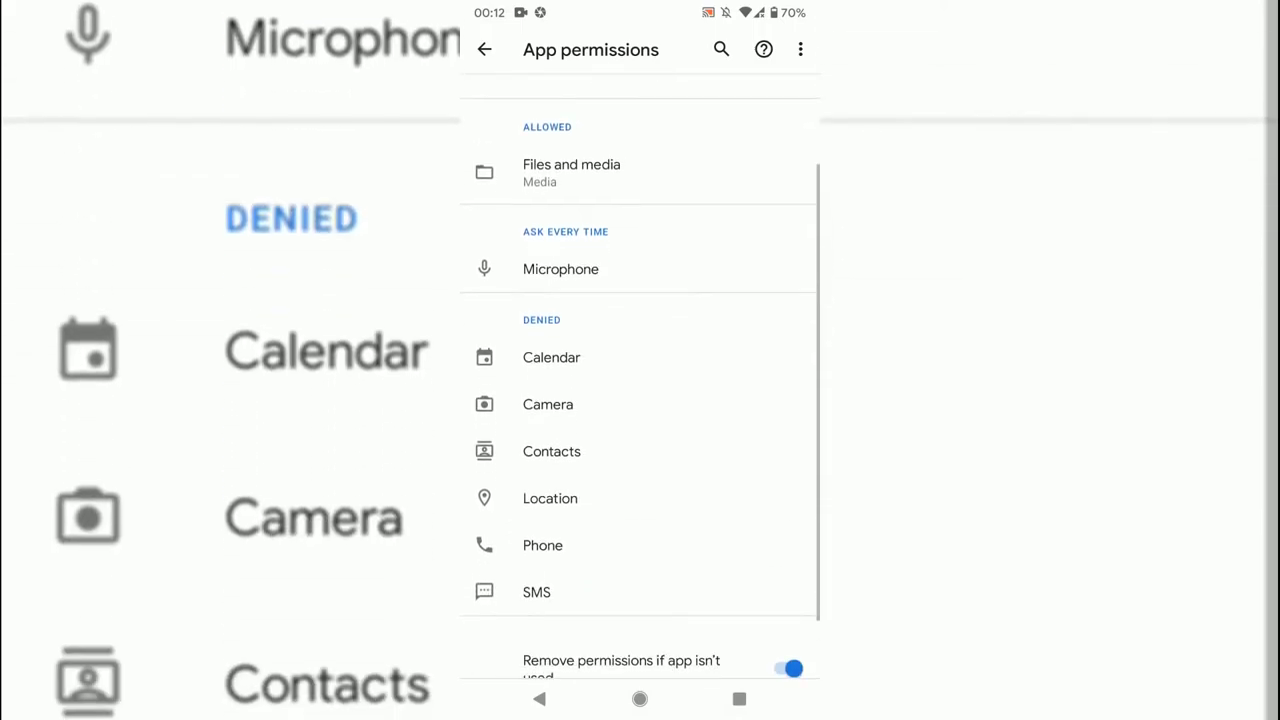
pyautogui.click(550, 453)
pyautogui.scroll(-1, 640, 453)
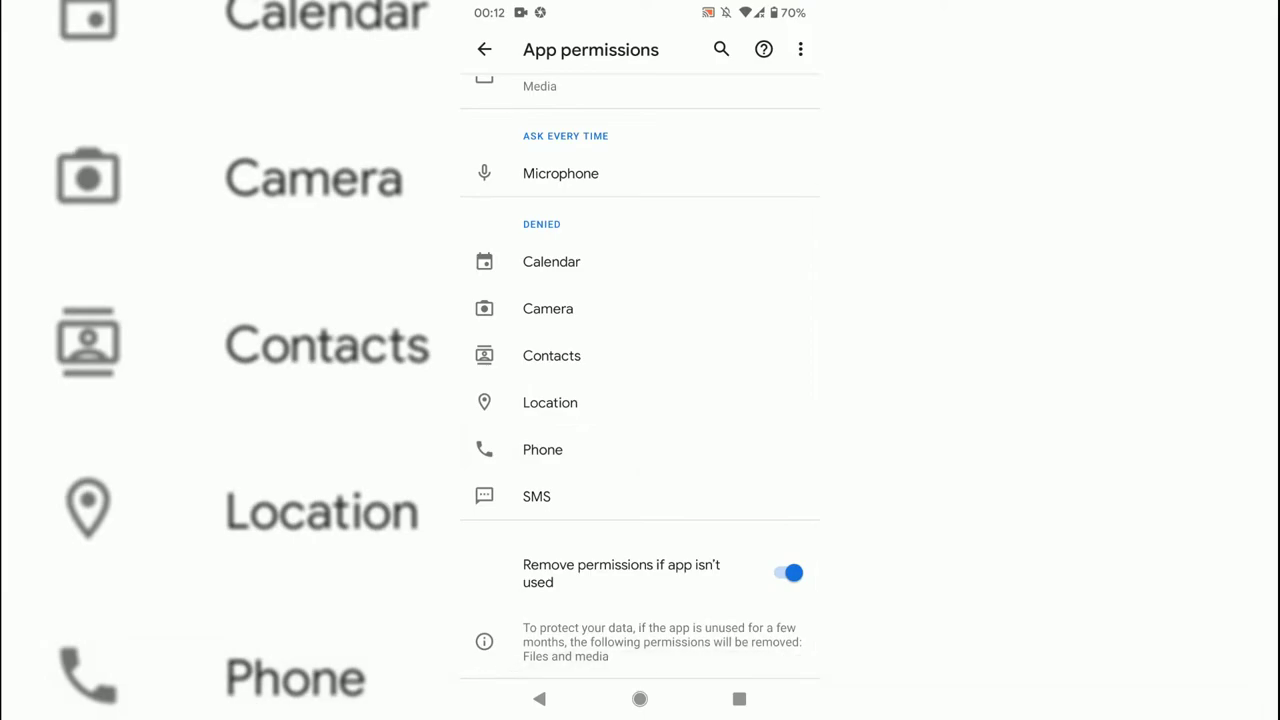
pyautogui.scroll(1, 640, 400)
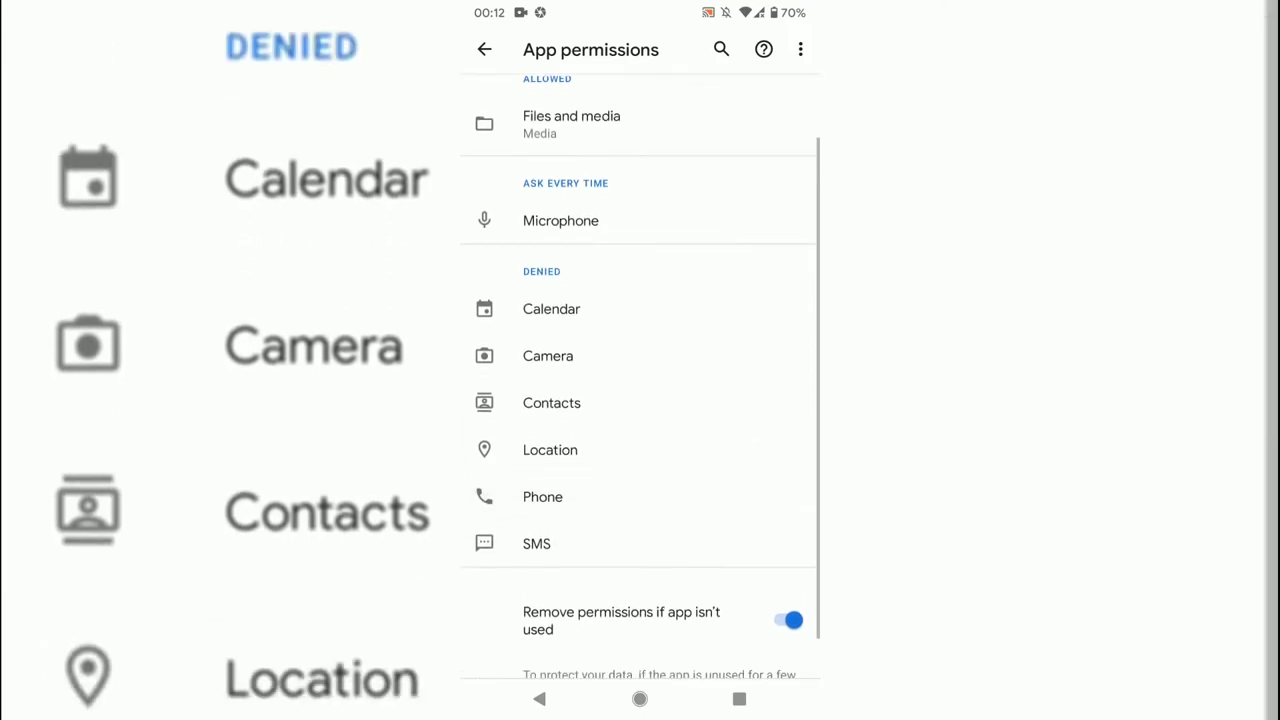
pyautogui.scroll(-1, 640, 400)
# - Allow Messenger Camera (while using the app), Calendar and Contacts permissions
pyautogui.click(548, 308)
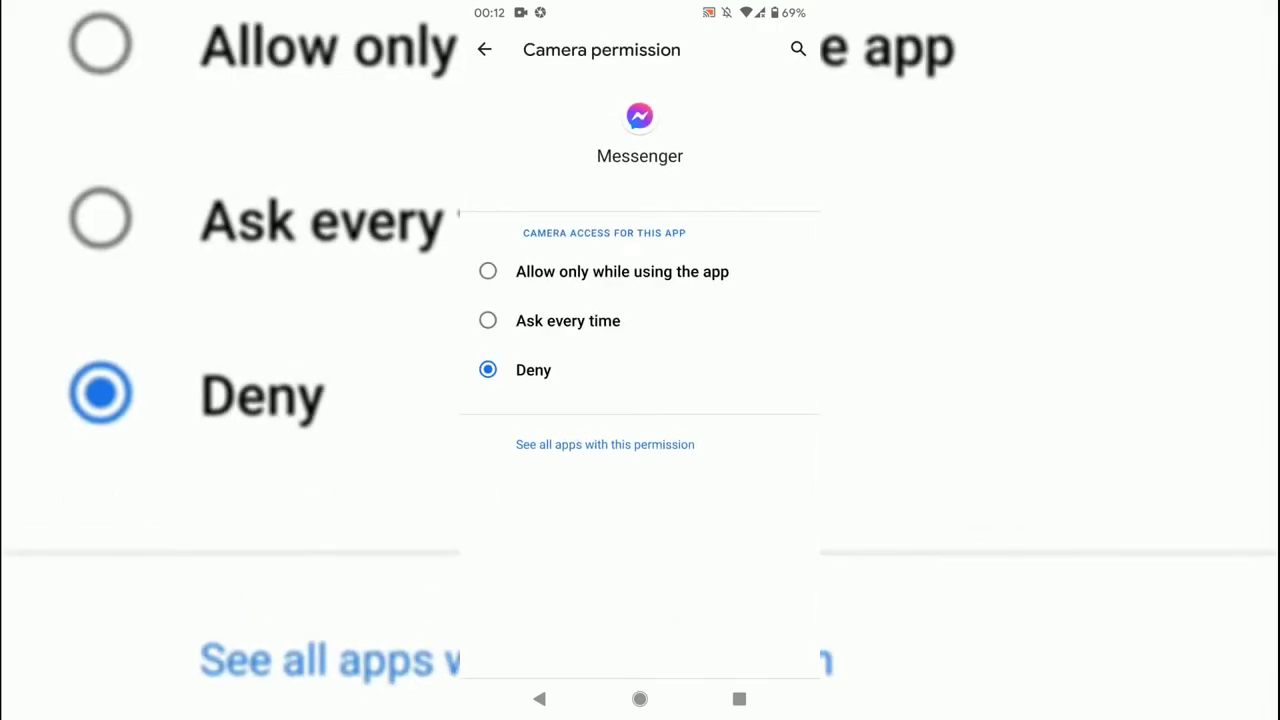
pyautogui.click(622, 271)
pyautogui.click(484, 49)
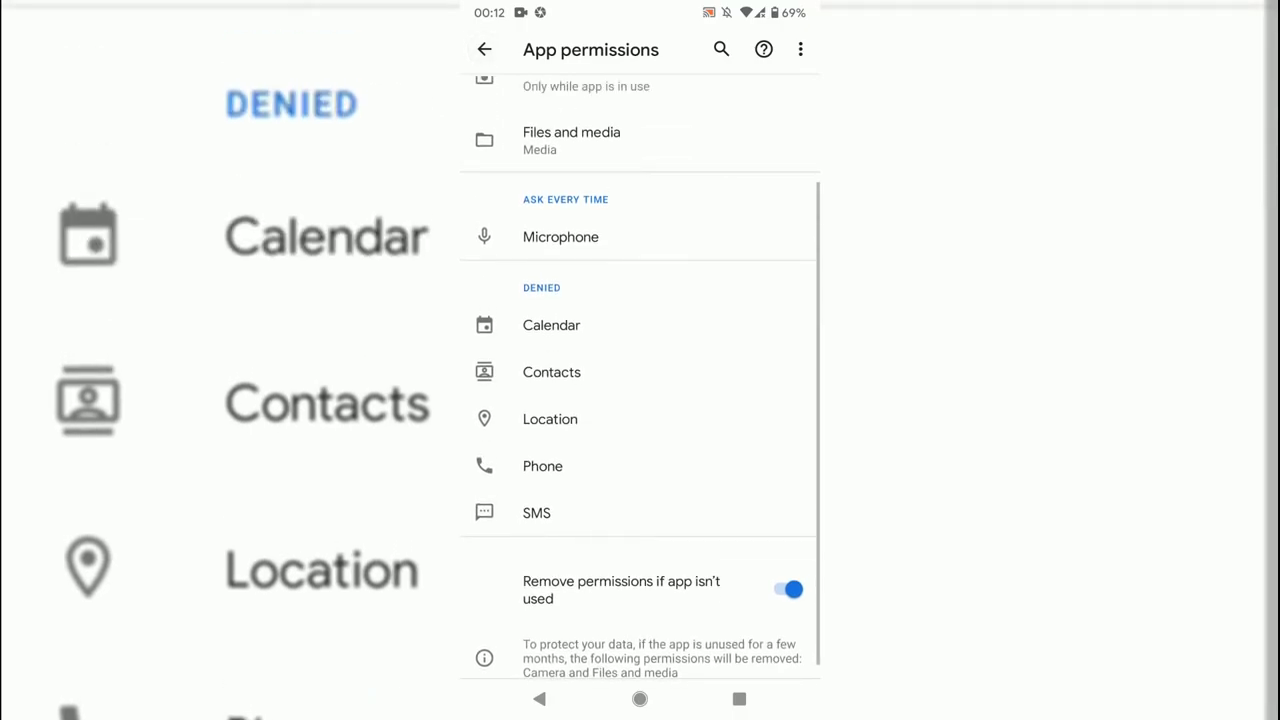
pyautogui.click(551, 325)
pyautogui.click(486, 269)
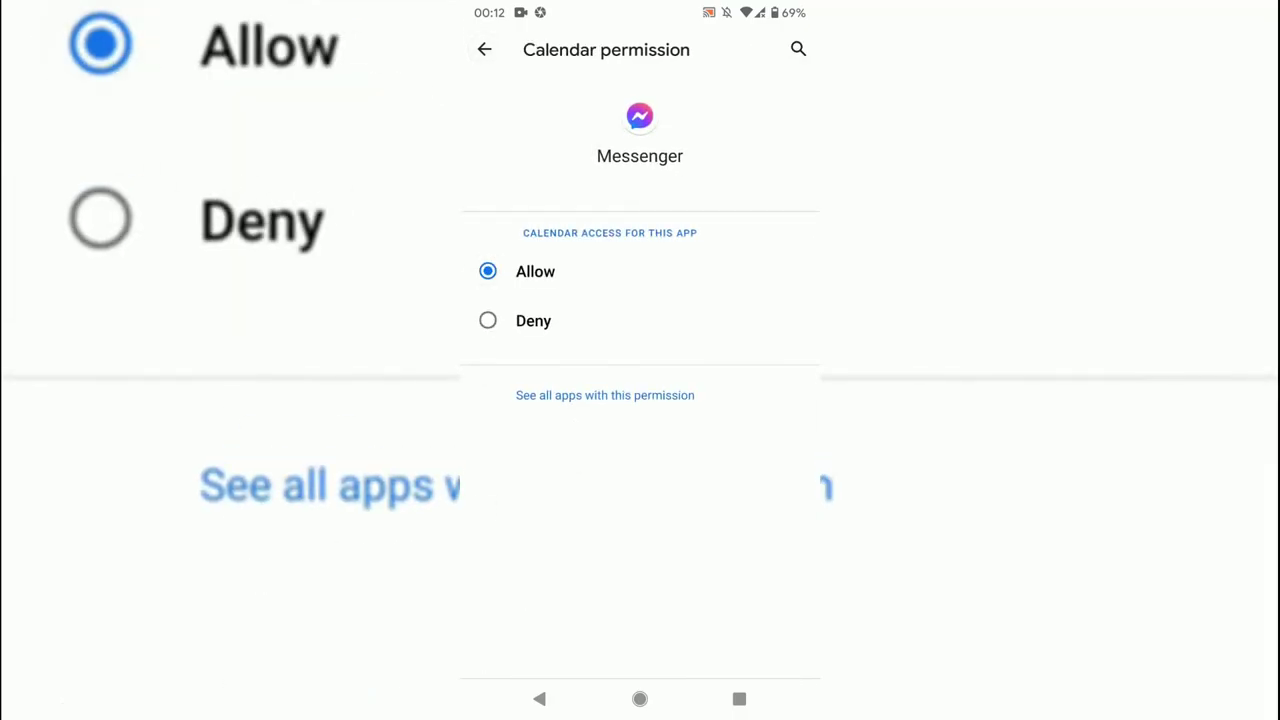
pyautogui.click(484, 49)
pyautogui.click(551, 360)
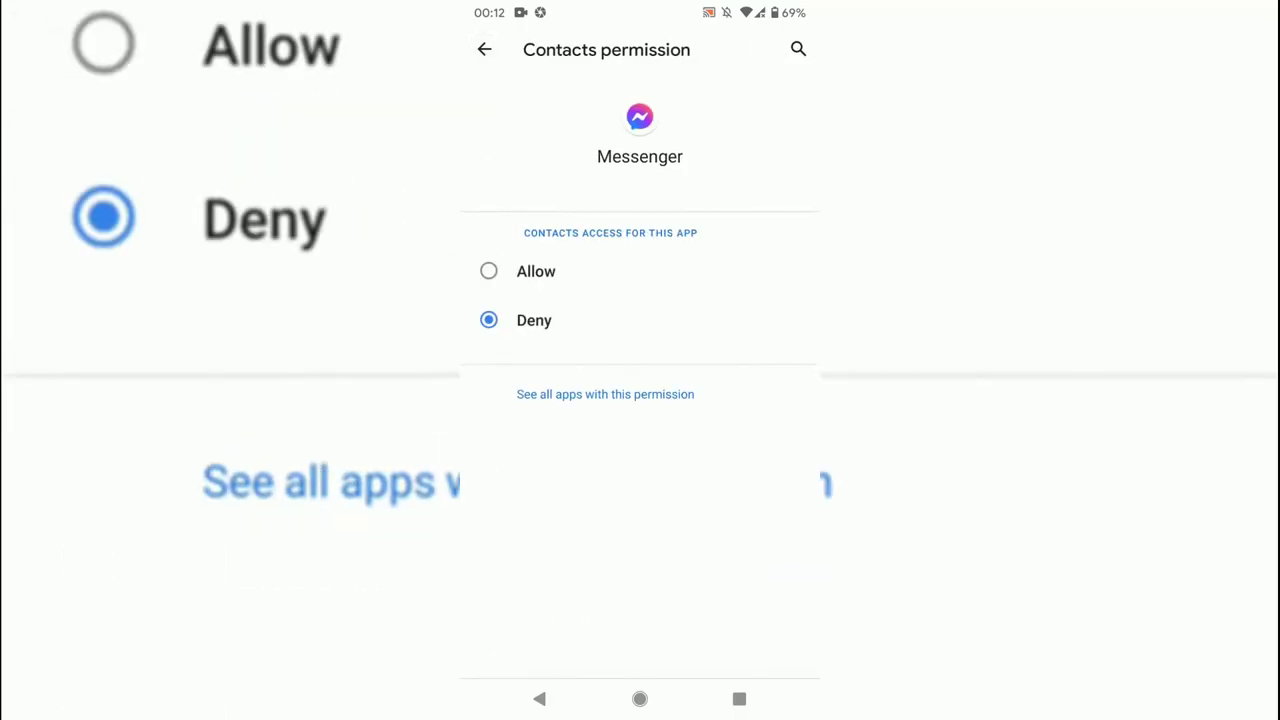
pyautogui.click(535, 271)
pyautogui.click(484, 49)
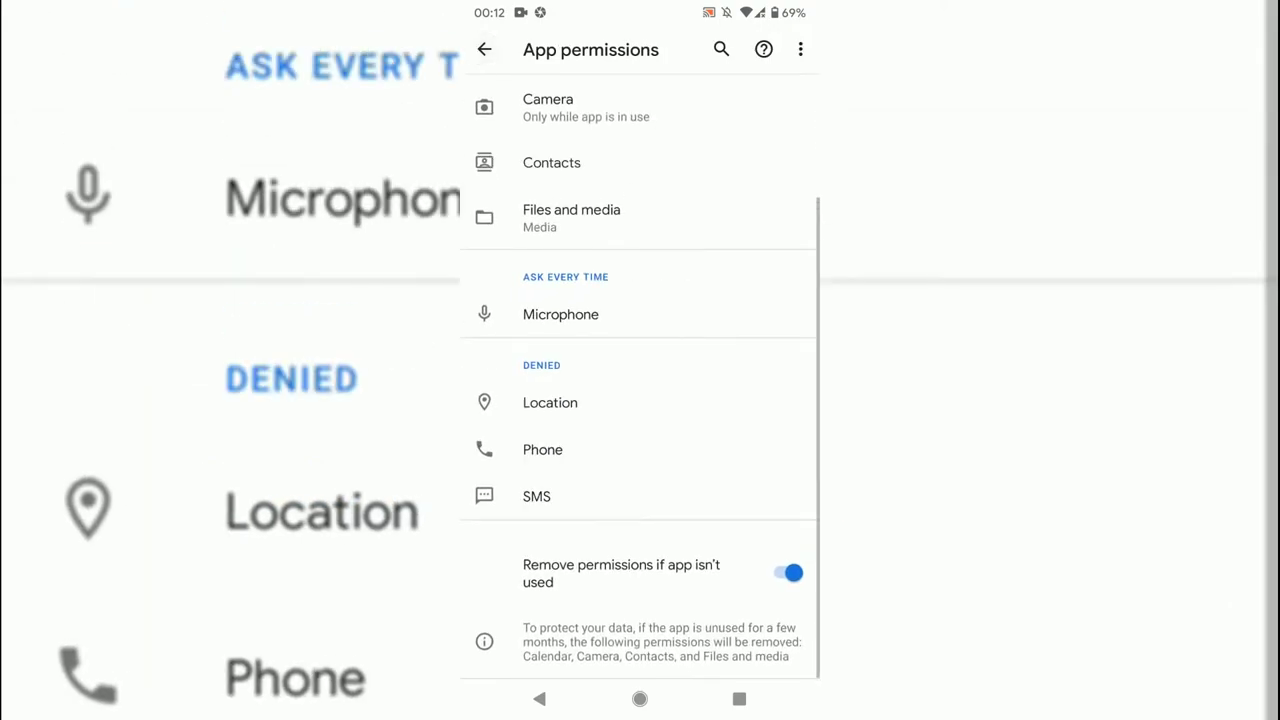
# - Allow Location (while using the app), Phone and SMS, then return to App info
pyautogui.click(551, 403)
pyautogui.click(535, 271)
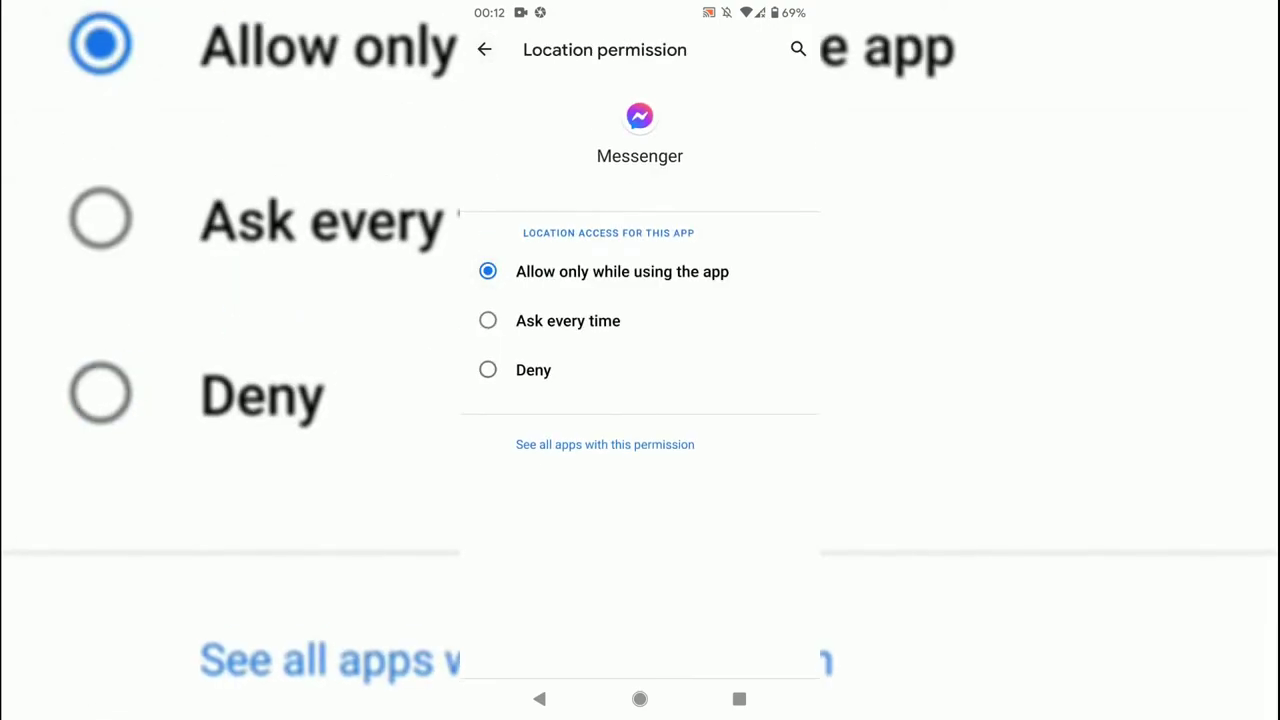
pyautogui.click(484, 49)
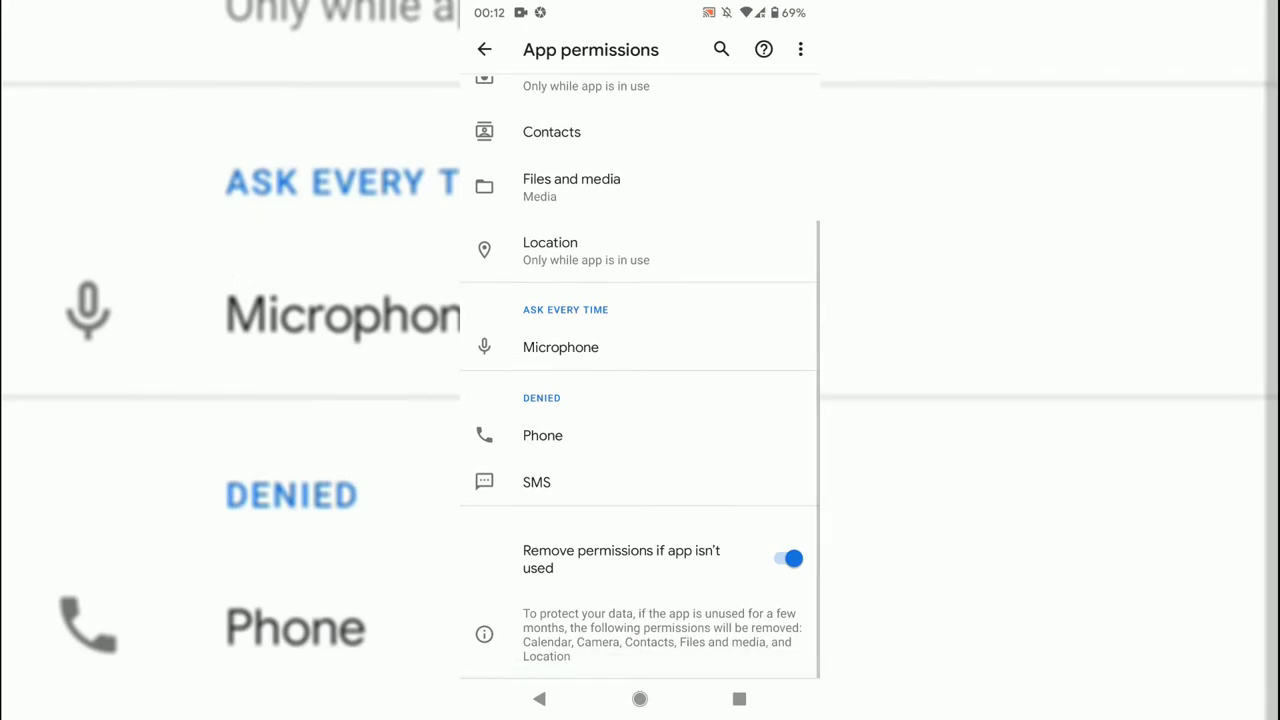
pyautogui.click(543, 434)
pyautogui.click(535, 271)
pyautogui.click(484, 49)
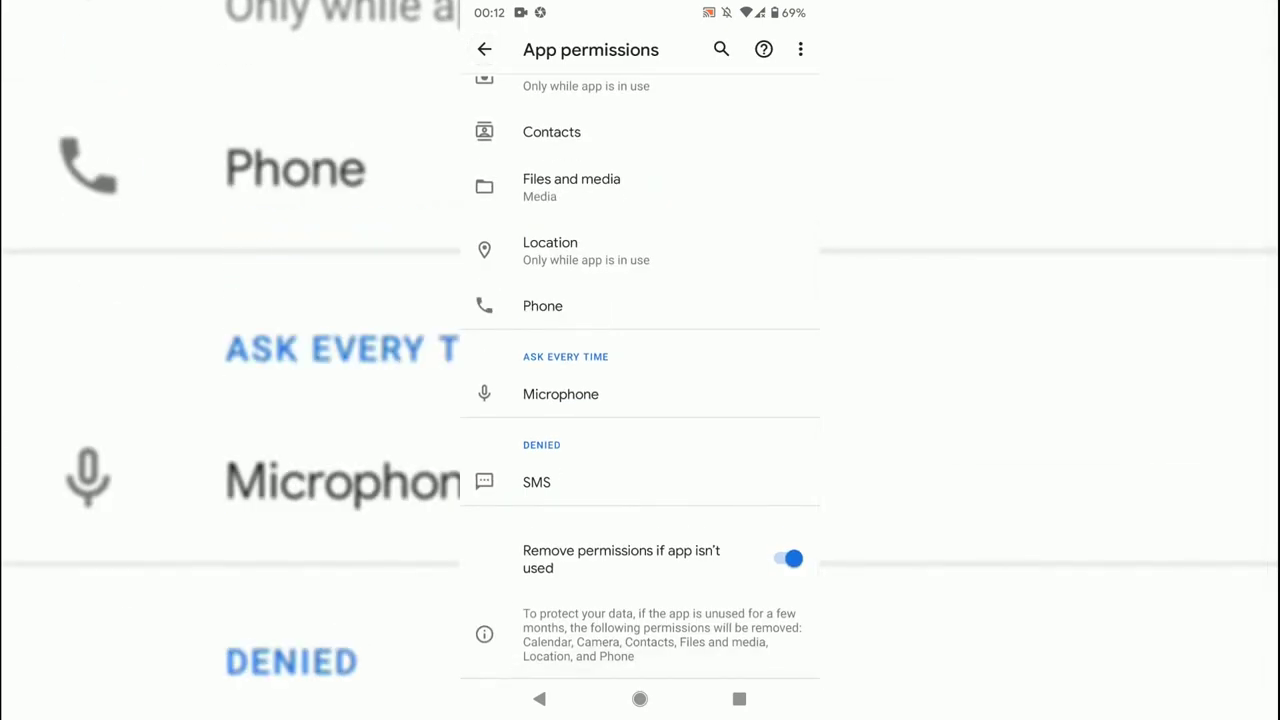
pyautogui.click(536, 482)
pyautogui.click(535, 271)
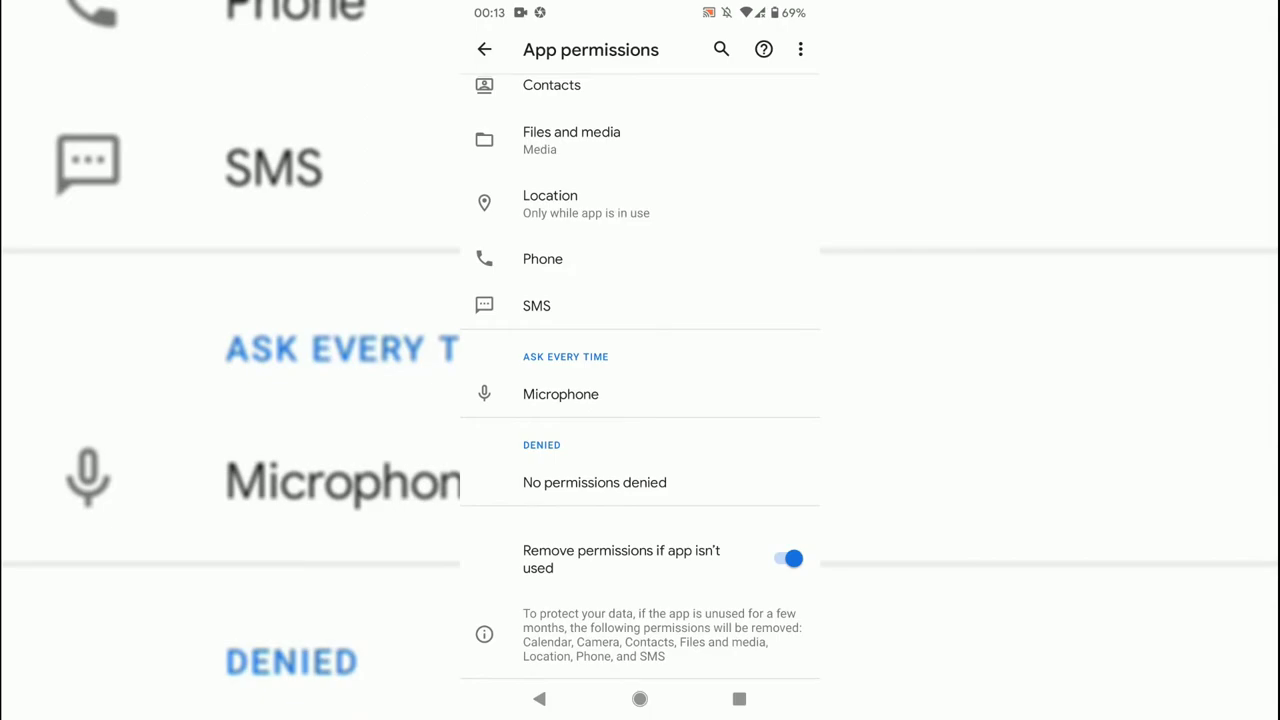
pyautogui.scroll(3, 640, 360)
pyautogui.click(484, 49)
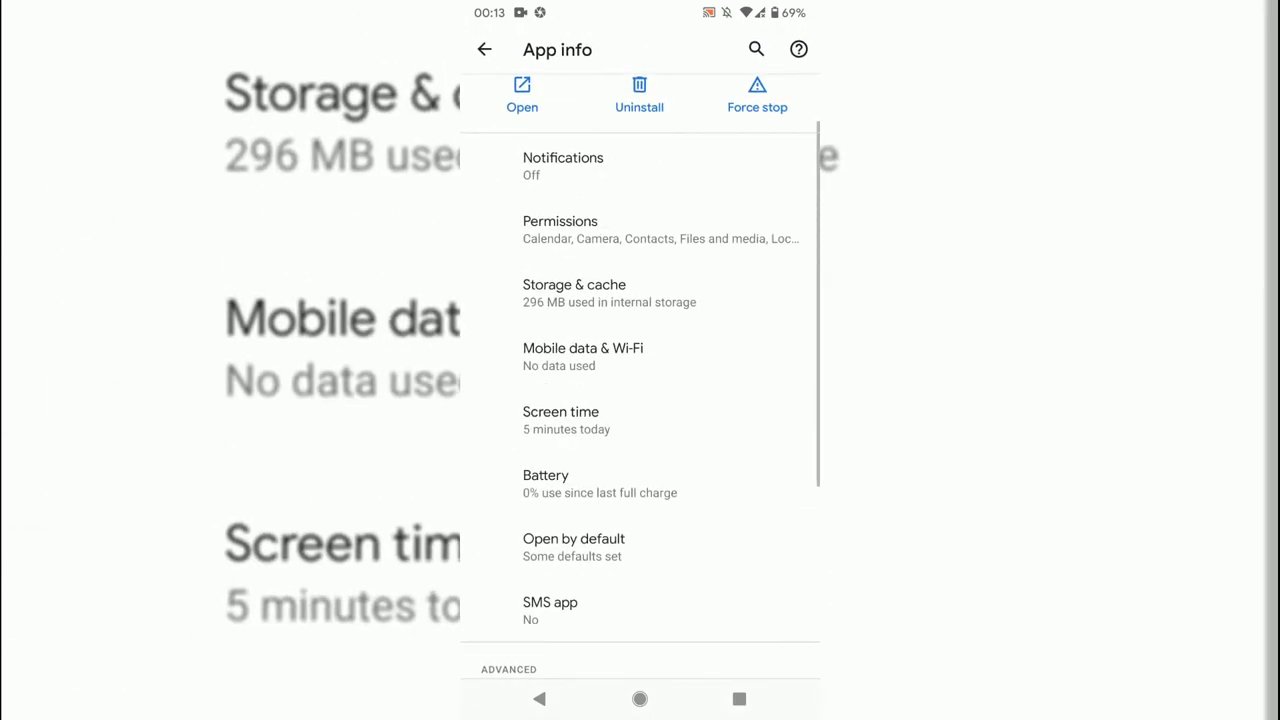
# - Reopen Messenger from the home screen, check Calls and Chats, then view Stories
pyautogui.click(484, 49)
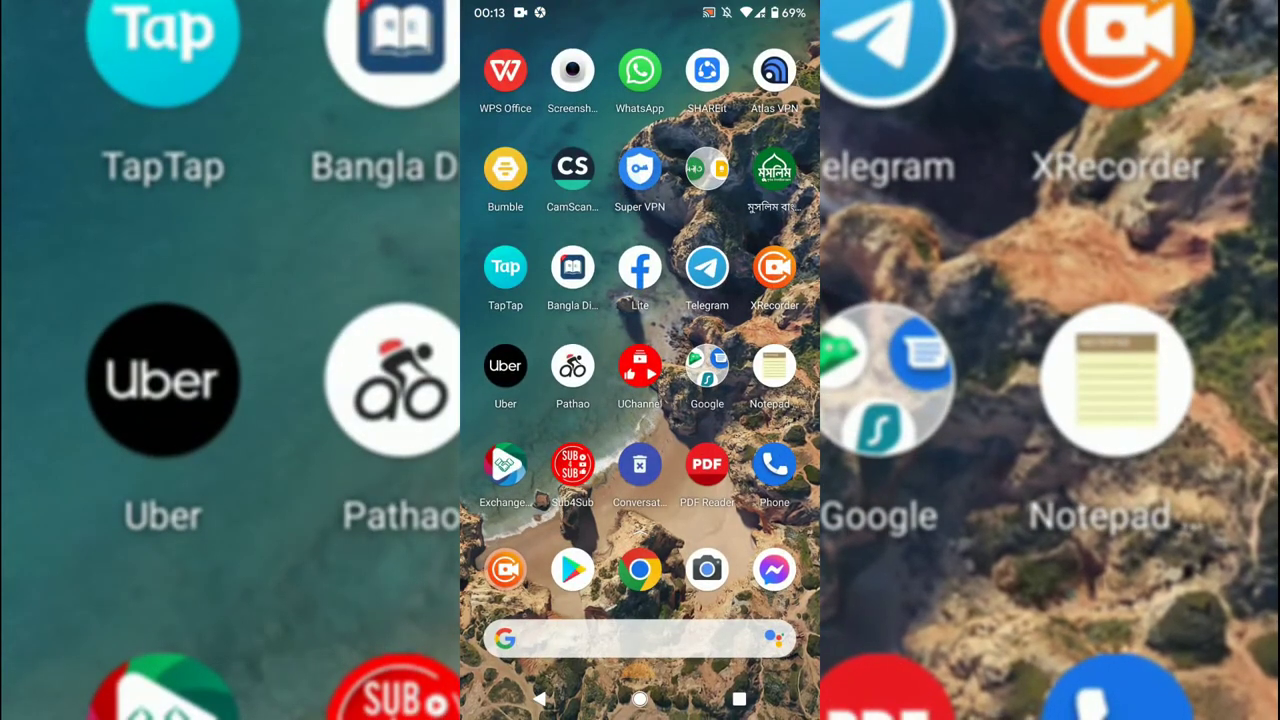
pyautogui.click(774, 569)
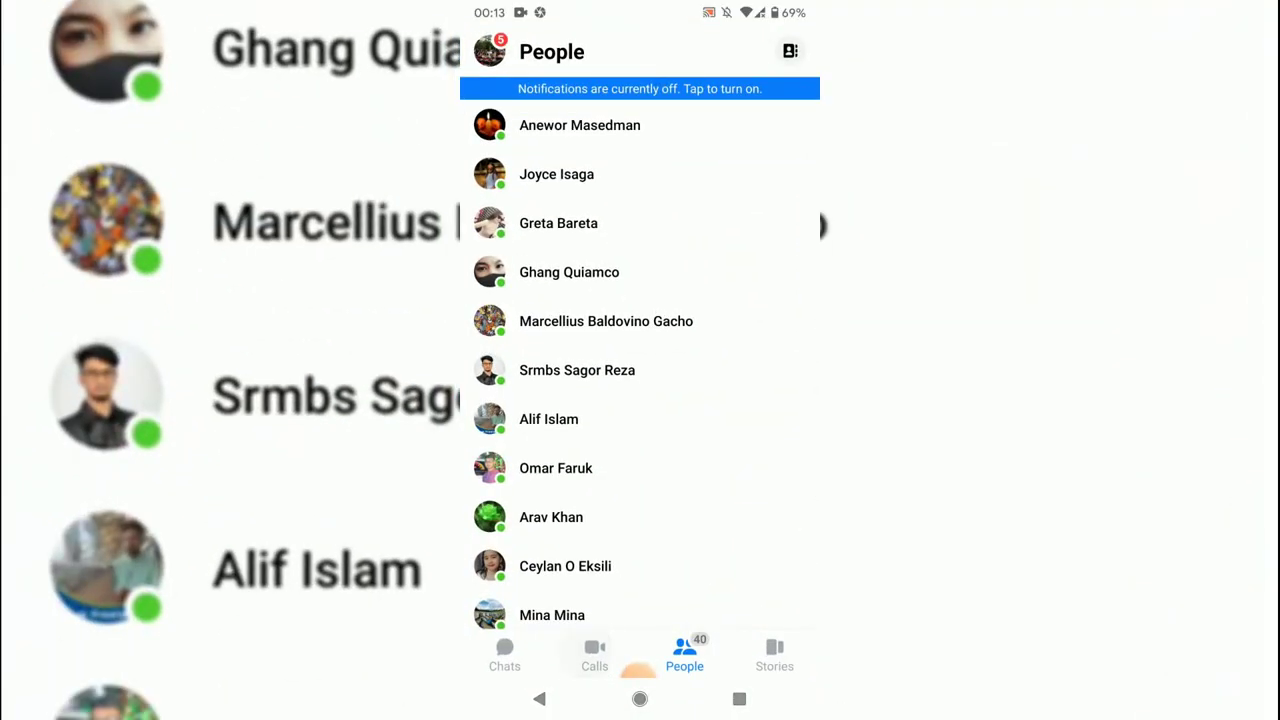
pyautogui.click(594, 656)
pyautogui.click(504, 656)
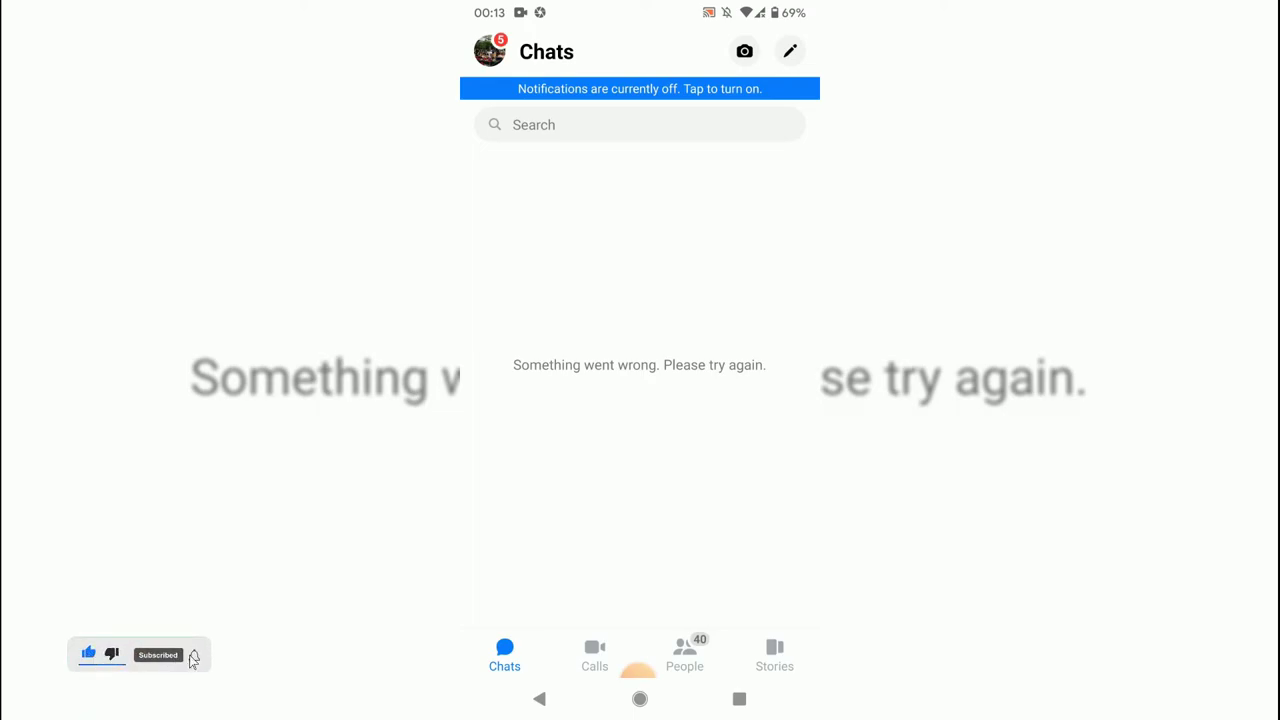
pyautogui.click(774, 655)
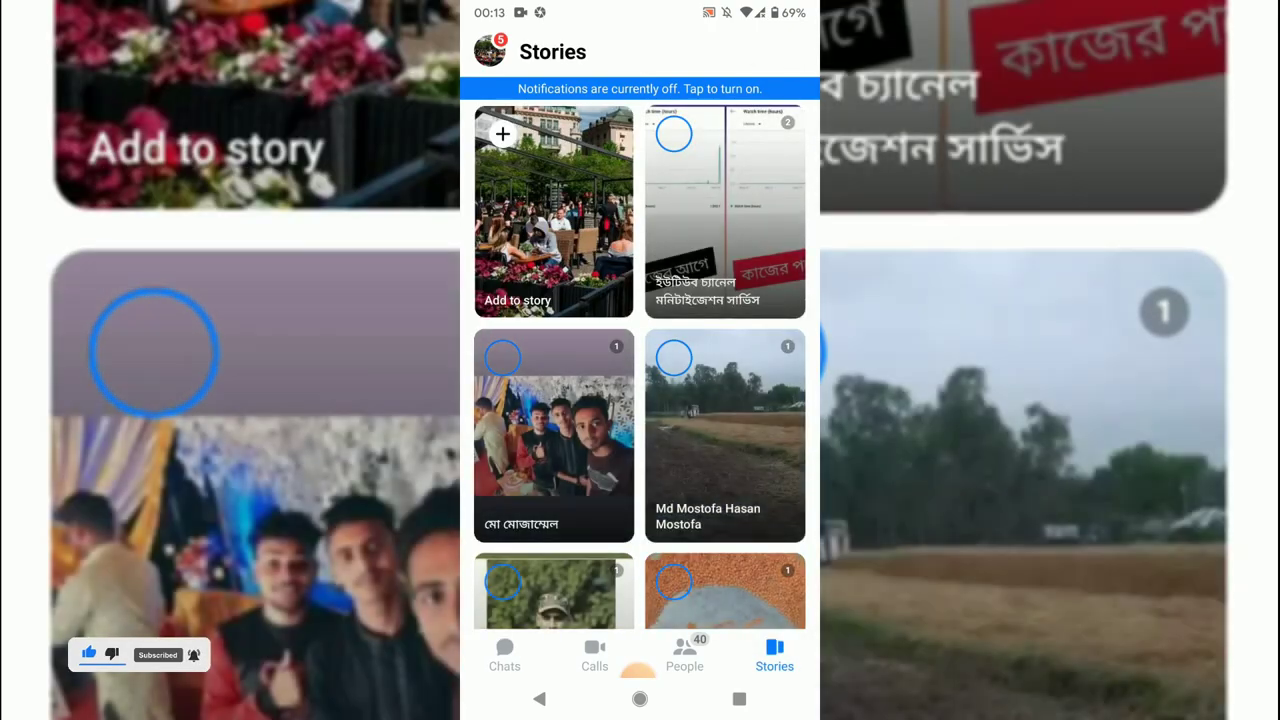